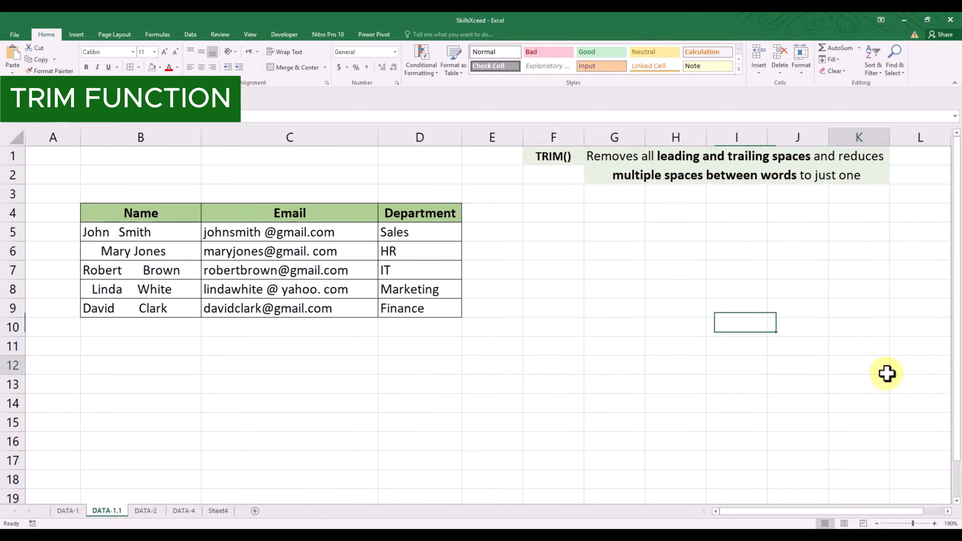
Add a HELPER column header in cell E4, next to the Department header.
left_click(887, 373)
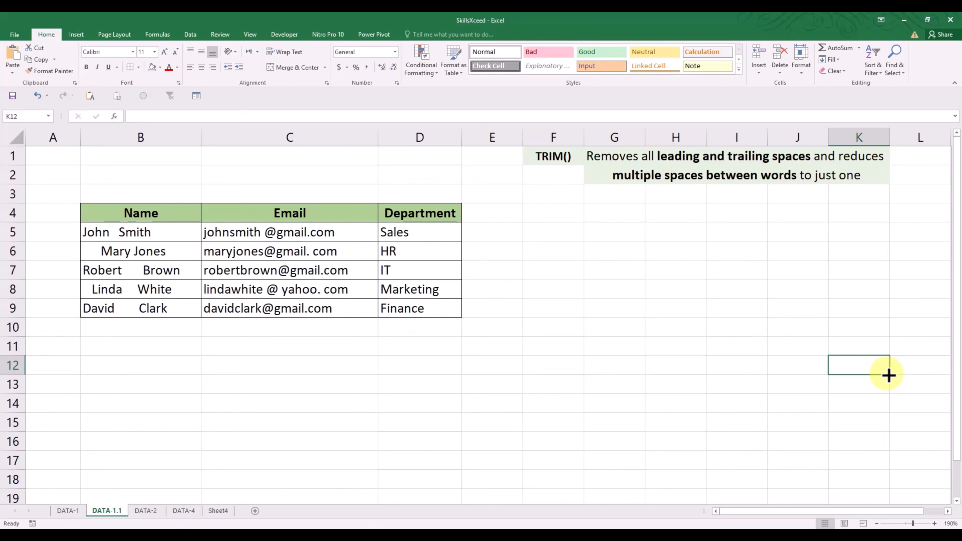
left_click(500, 219)
type("HELPER")
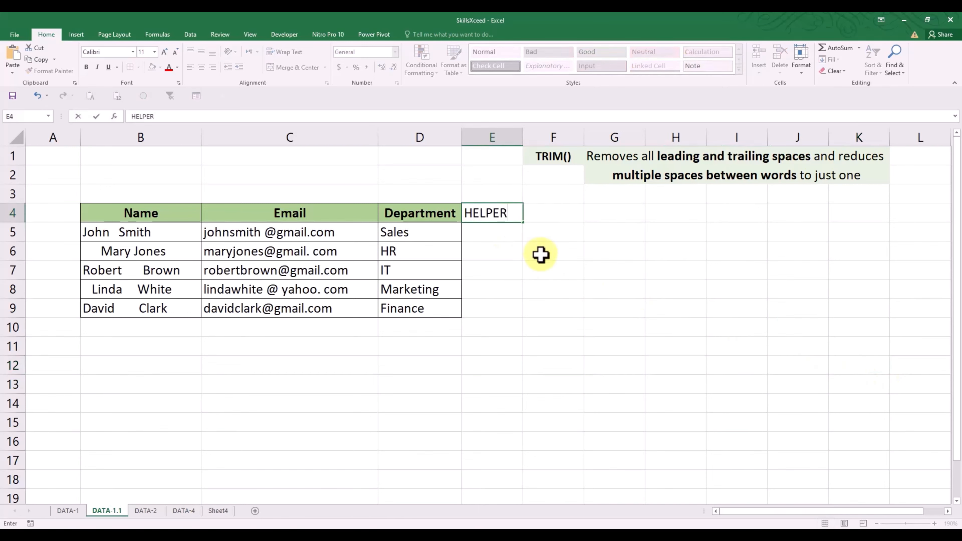
key("Return")
Enter the formula =TRIM(B5) in cell E5 to clean the extra spaces from the first name.
type("=")
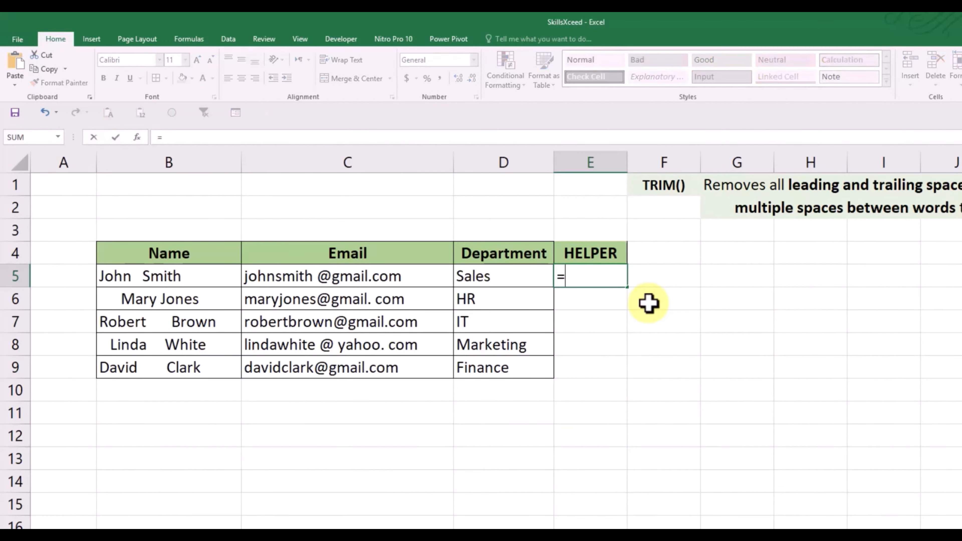
type("TRIM")
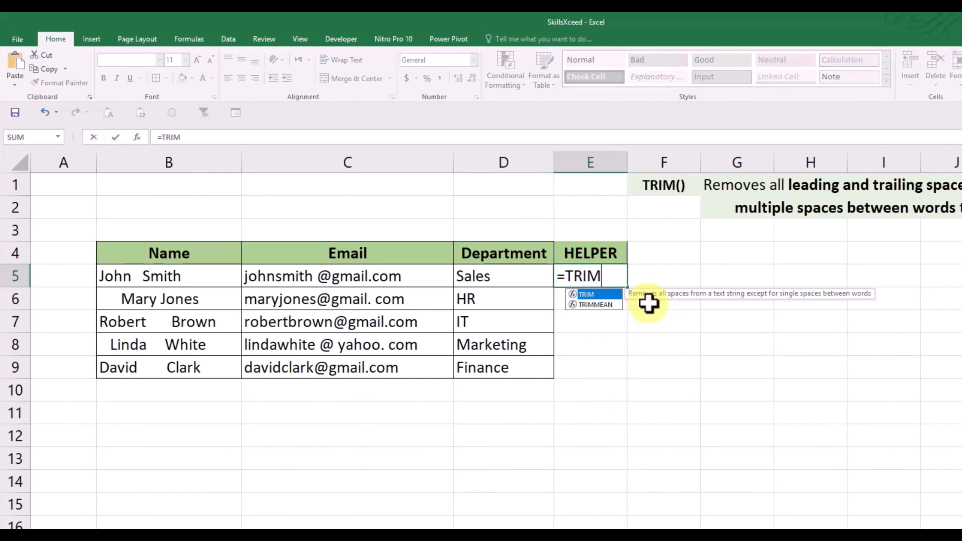
double_click(590, 295)
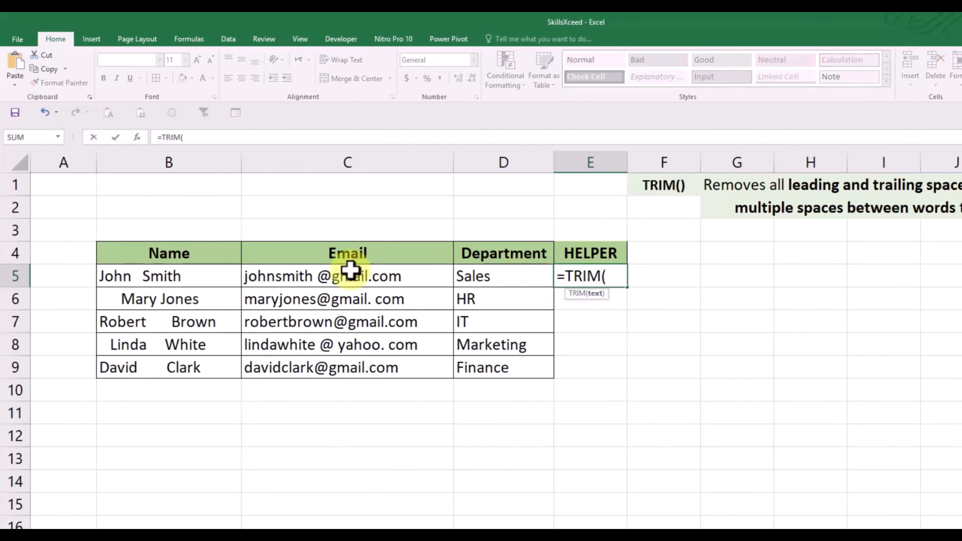
left_click(175, 269)
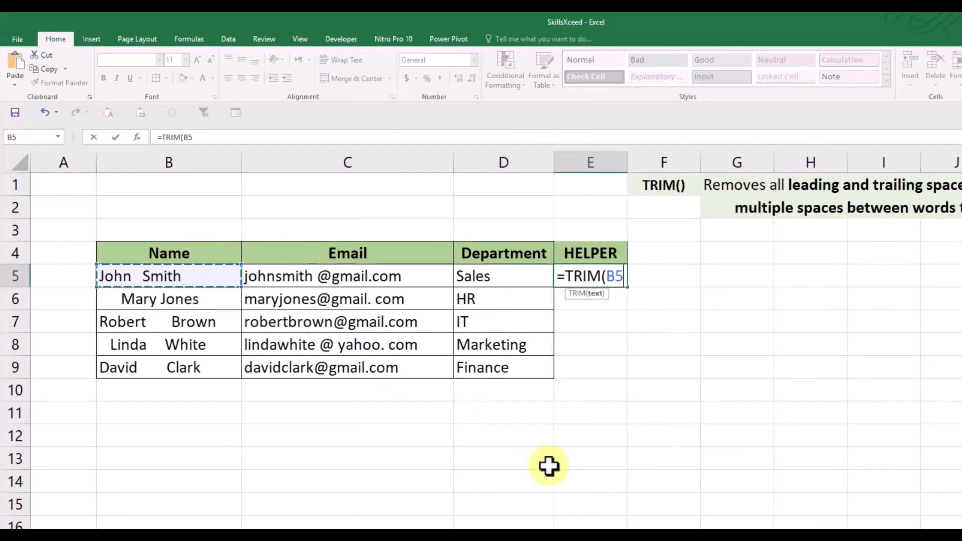
type(")")
key("Return")
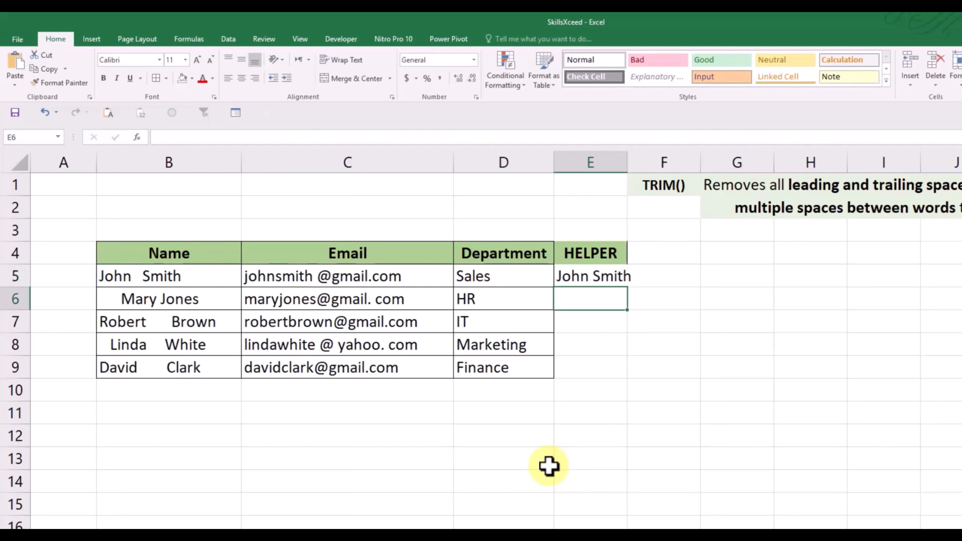
Fill the TRIM formula from E5 down to E9 and widen column E to fit its contents.
left_click_drag(628, 163, 638, 163)
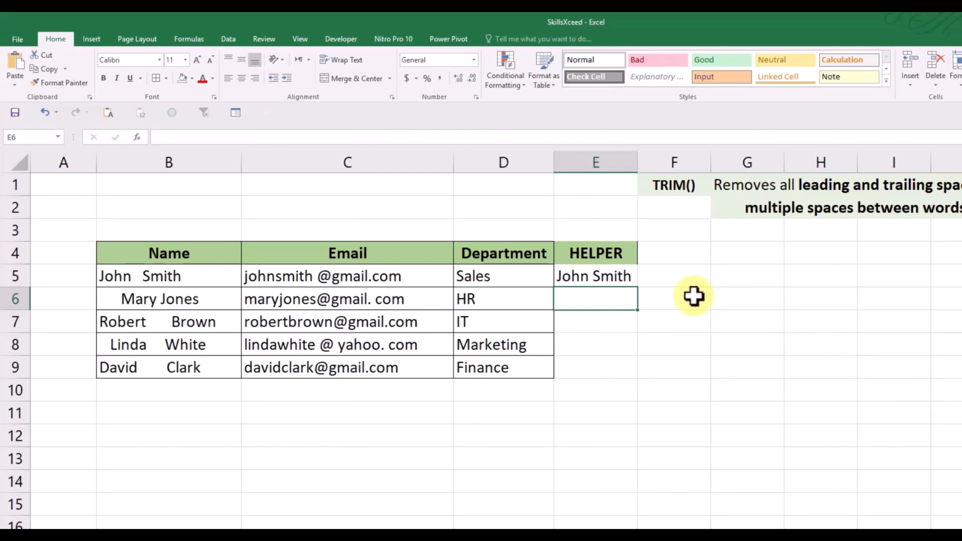
left_click(634, 279)
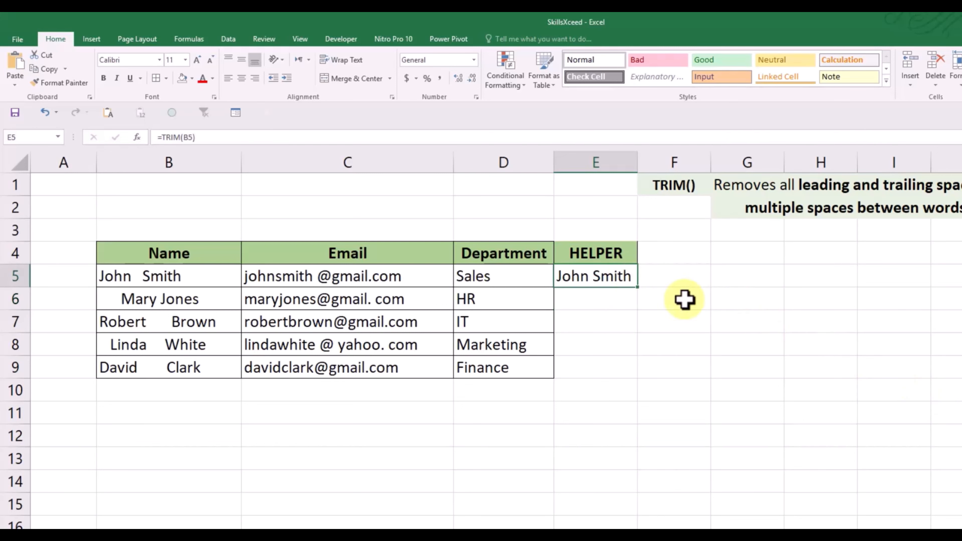
double_click(640, 292)
left_click(850, 387)
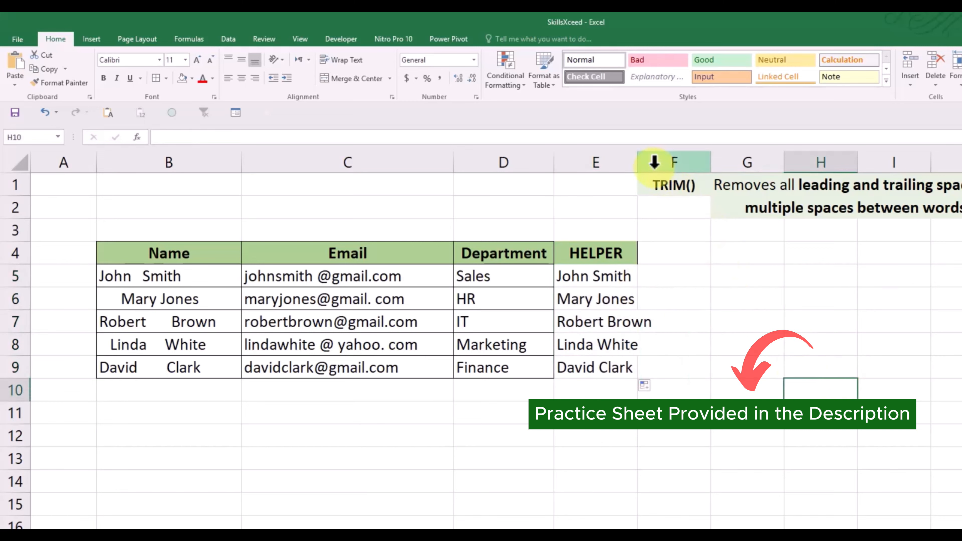
double_click(639, 162)
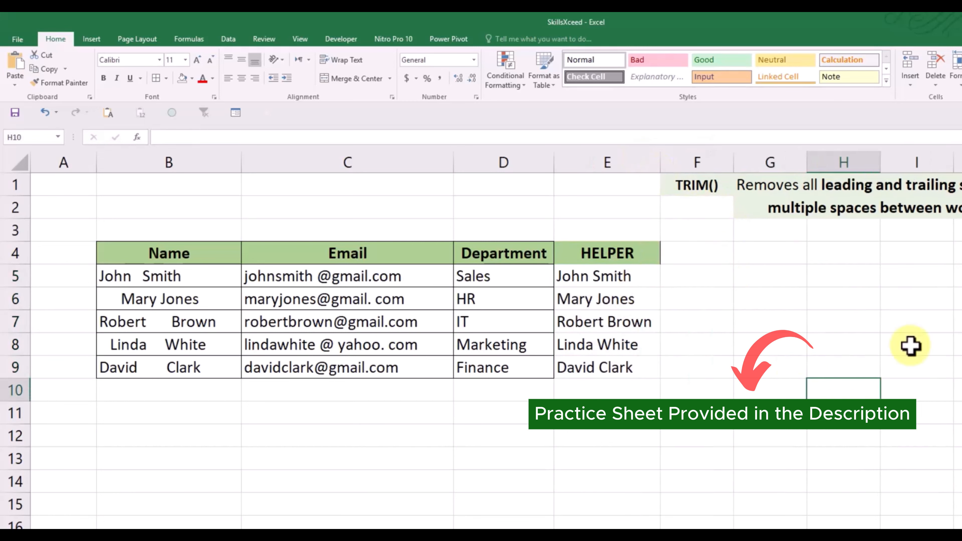
Copy the trimmed names in E5:E9 and paste them as values over the Name column from B5.
left_click(648, 276)
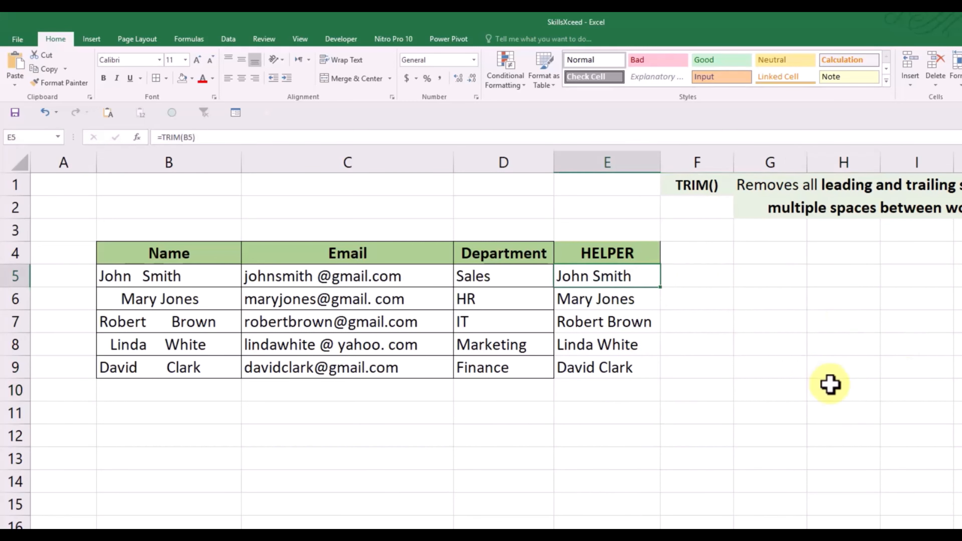
key("shift+Down")
key("shift+Down")
key("shift+Down")
key("shift+Down")
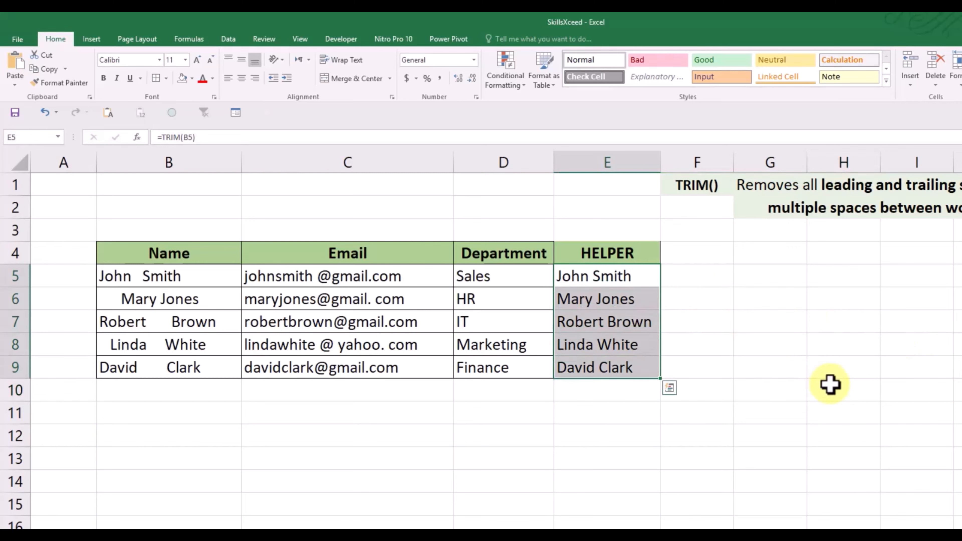
key("ctrl+c")
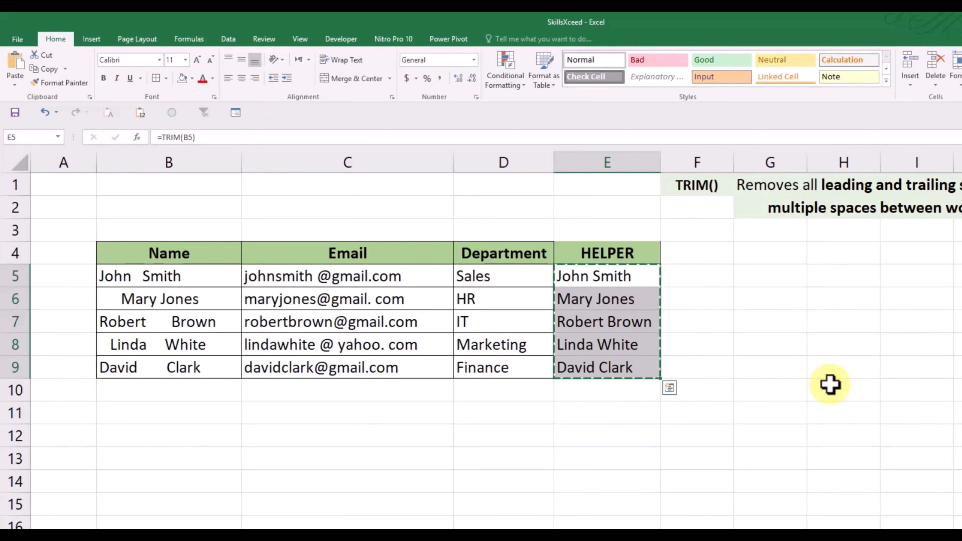
key("ctrl+Left")
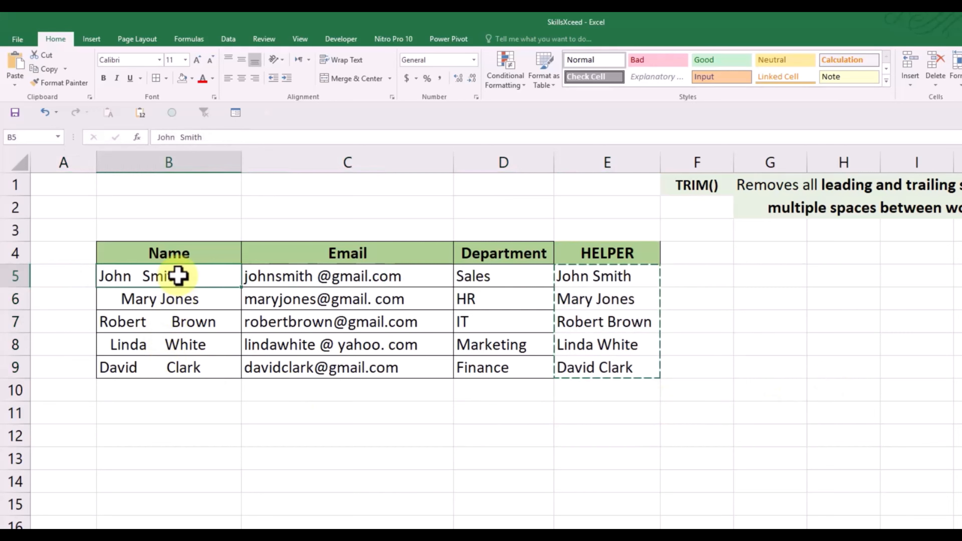
left_click(15, 85)
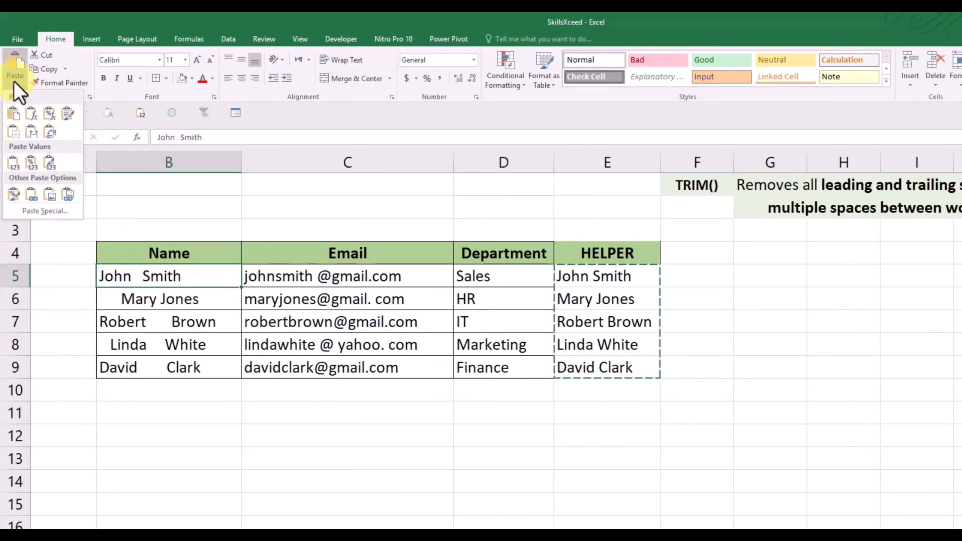
left_click(13, 162)
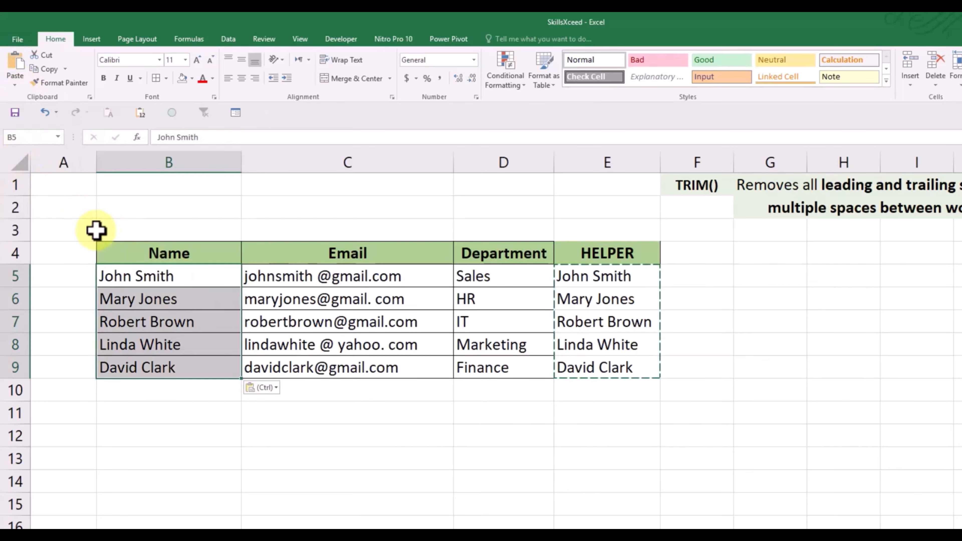
left_click(843, 413)
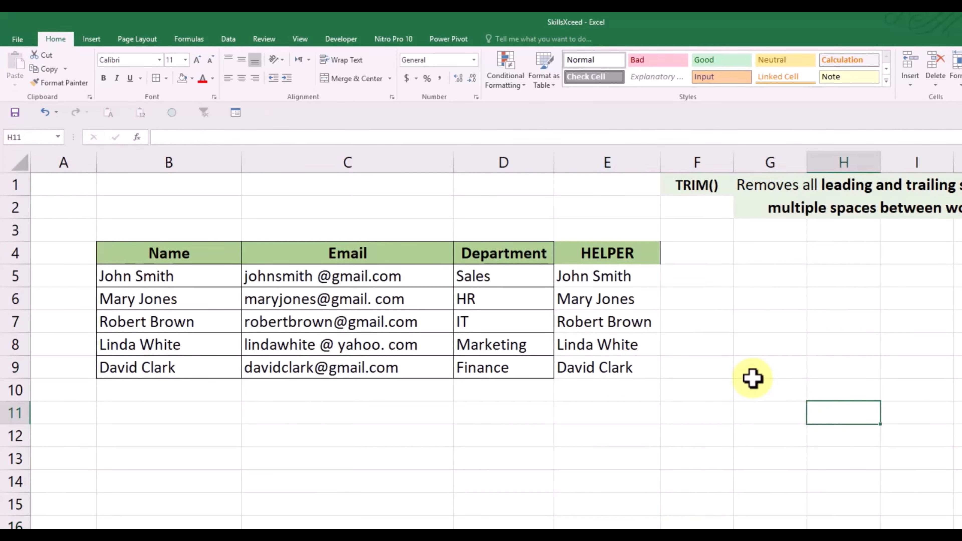
Clear the HELPER header and formulas from cells E4:E9.
left_click_drag(603, 252, 597, 367)
key("Delete")
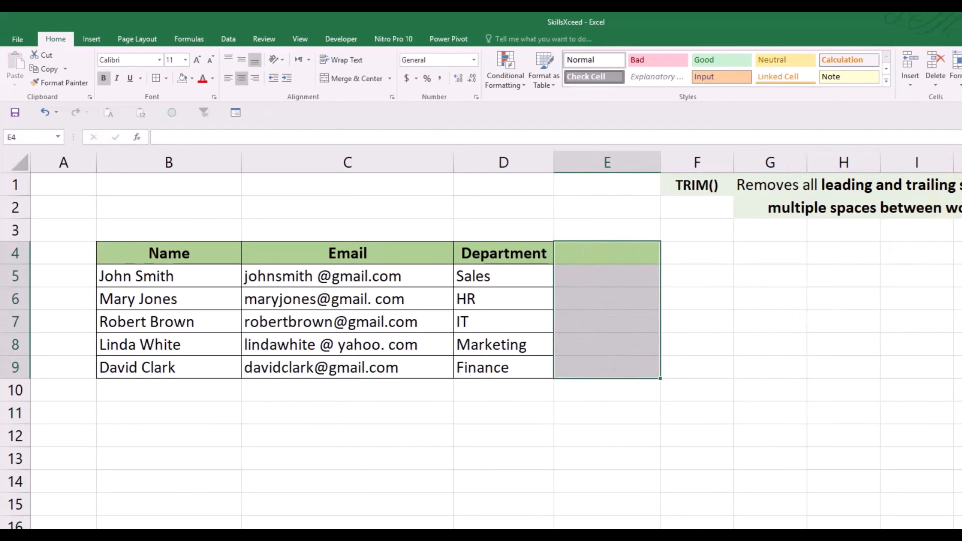
left_click(917, 392)
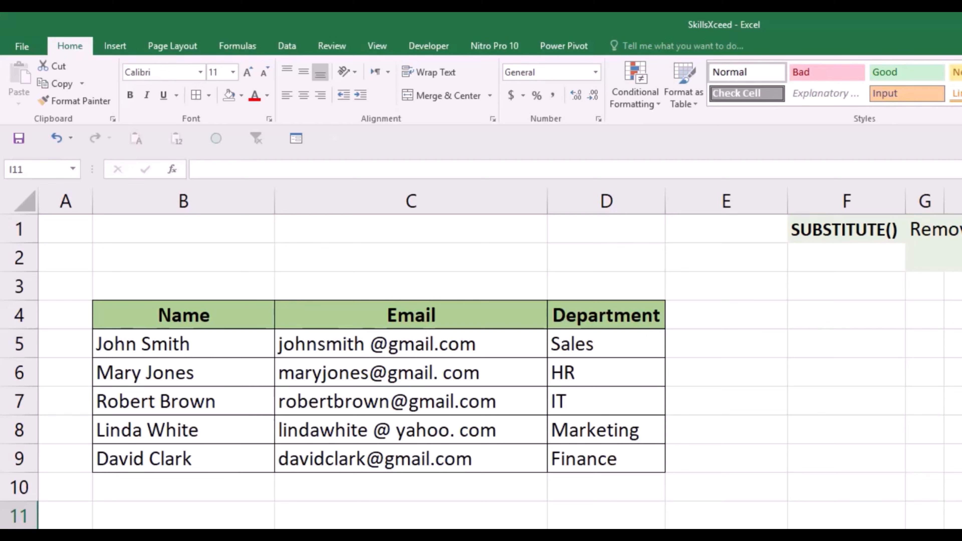
Add the header HELPER in cell E4 for cleaning the emails.
left_click(705, 320)
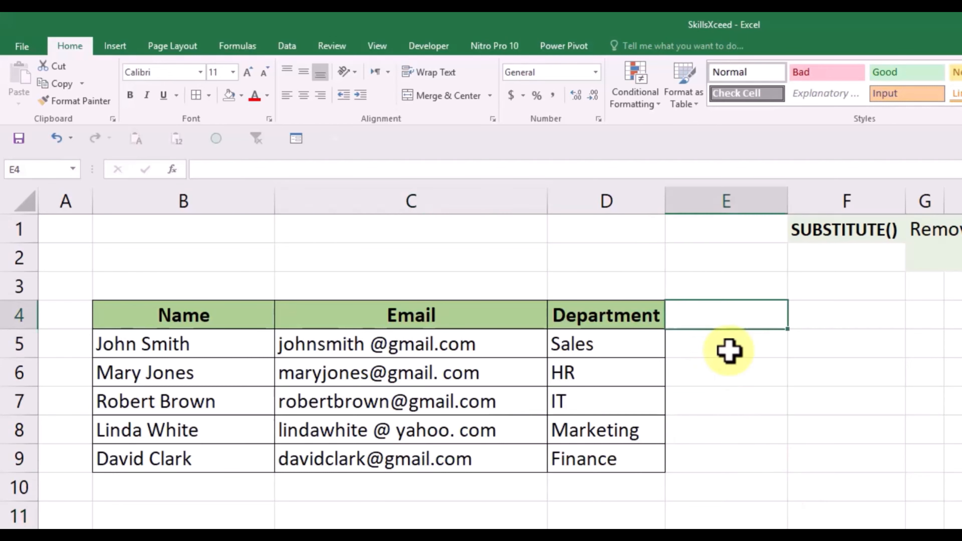
type("HELPER")
key("Return")
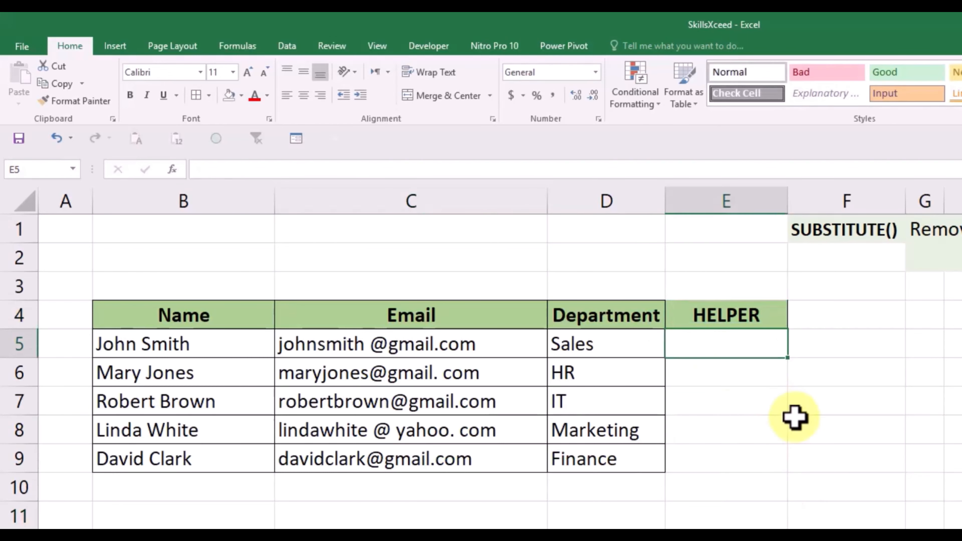
Enter the formula =SUBSTITUTE(C5," ","") in cell E5 to remove all spaces from the first email.
type("=")
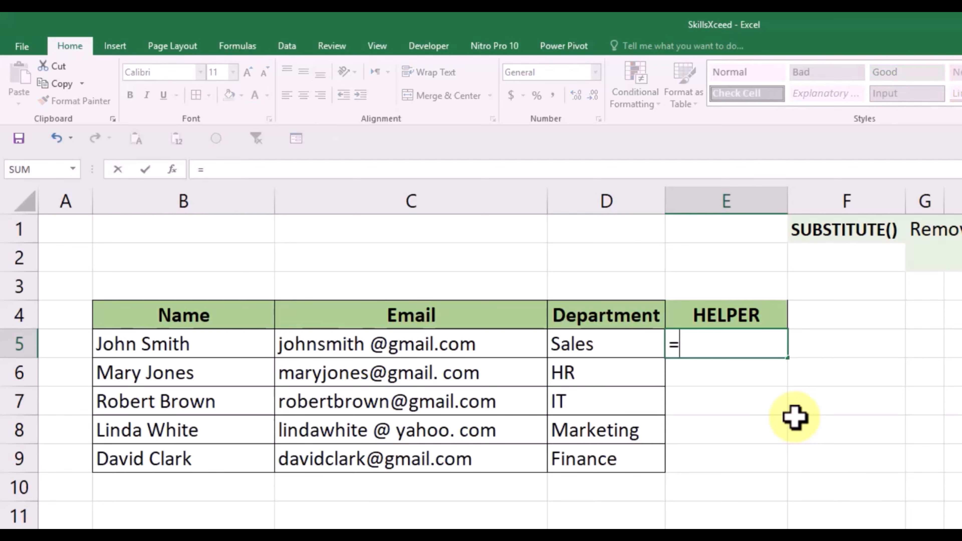
type("SUB")
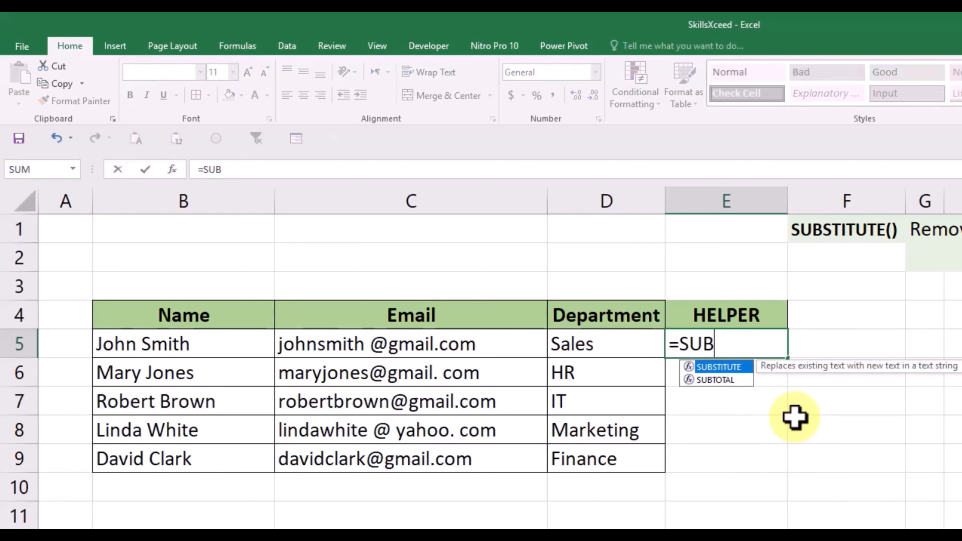
double_click(730, 367)
left_click(354, 347)
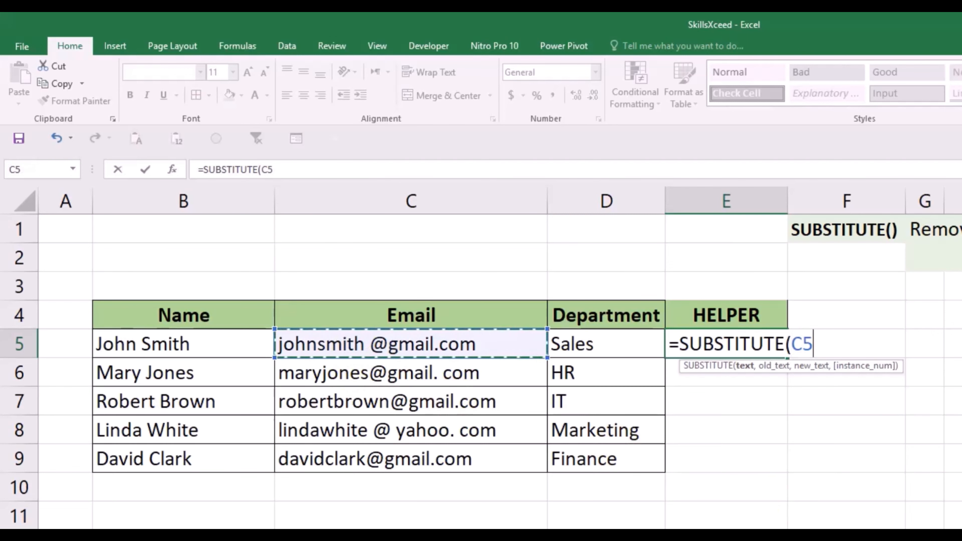
type(",")
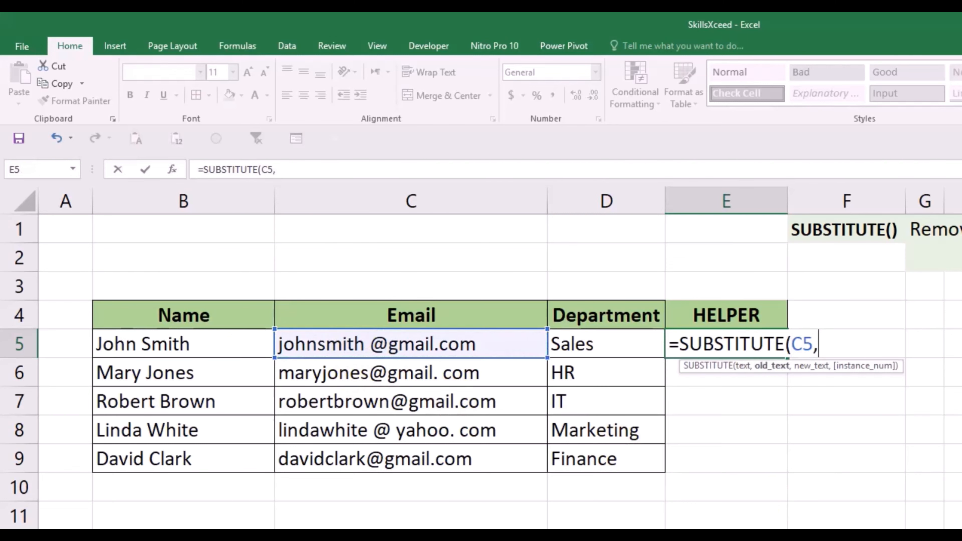
type("\" \",\"\")")
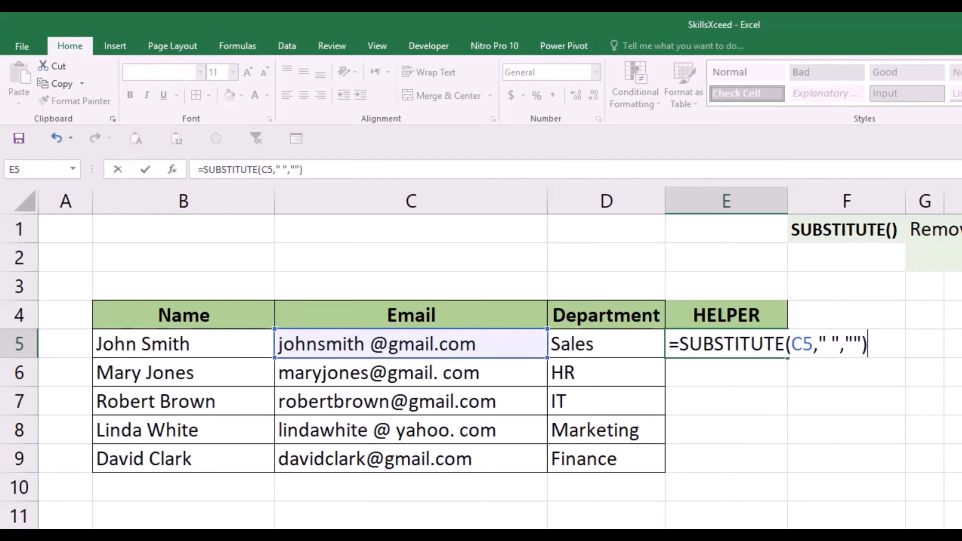
key("Return")
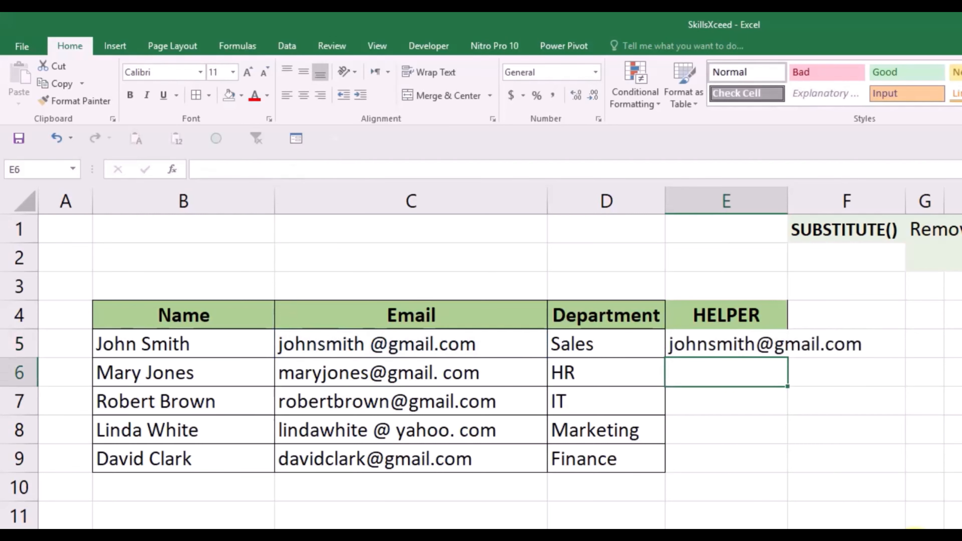
Widen column E to fit the cleaned email and fill the SUBSTITUTE formula from E5 down to E9.
double_click(788, 201)
left_click(961, 487)
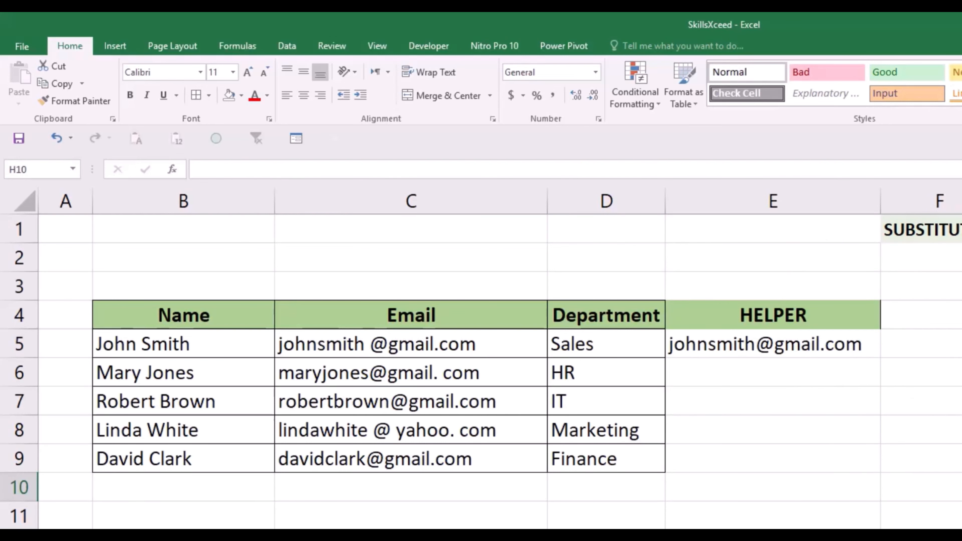
left_click(877, 344)
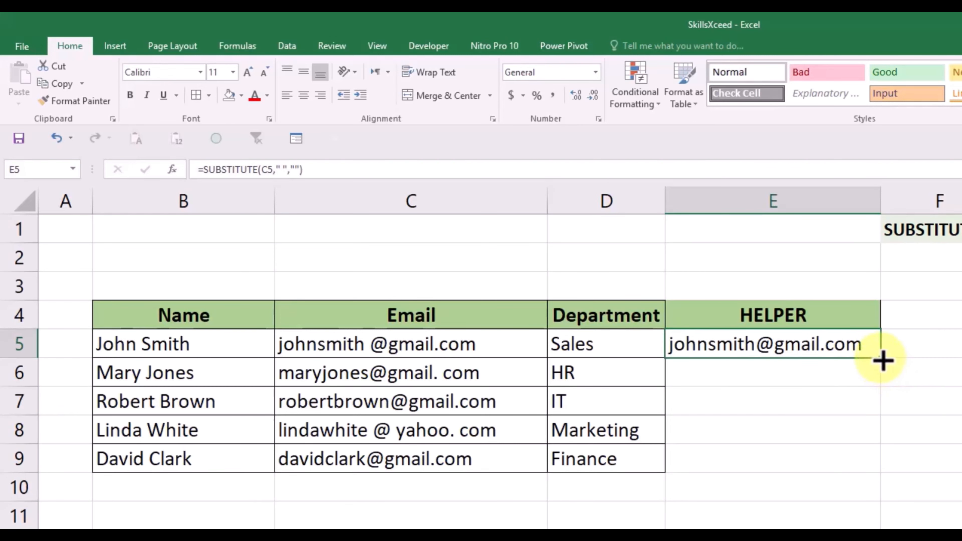
double_click(881, 358)
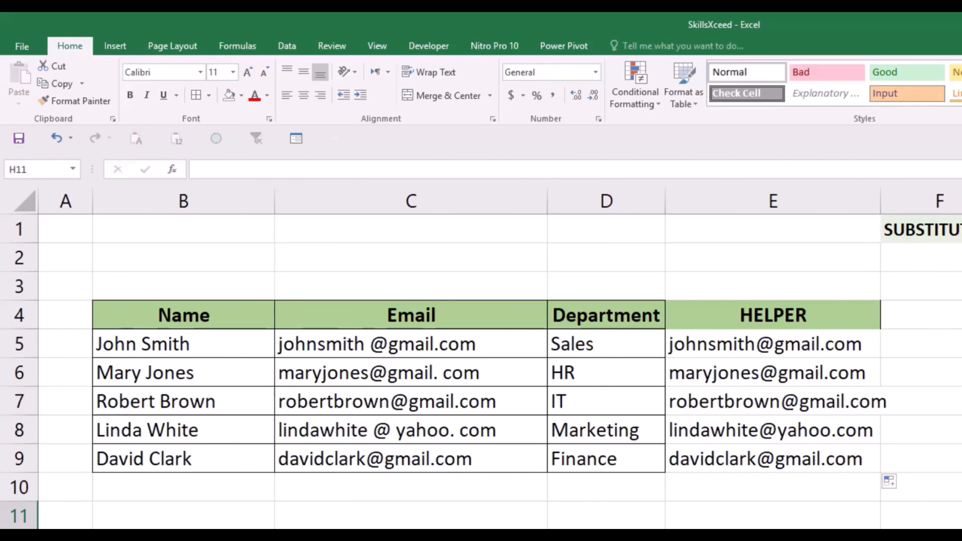
Copy the cleaned emails in E5:E9 and paste them as values over the Email column from C5.
left_click(849, 350)
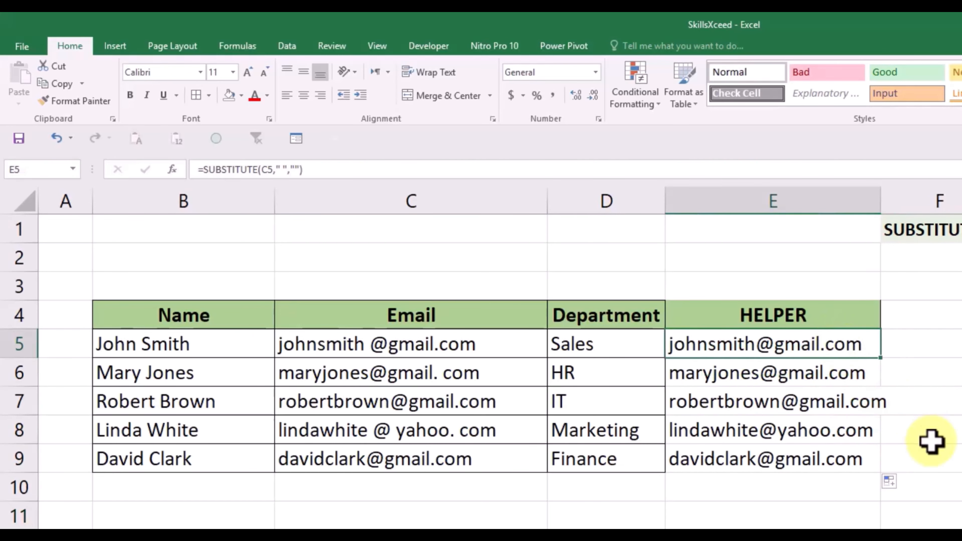
key("ctrl+shift+Down")
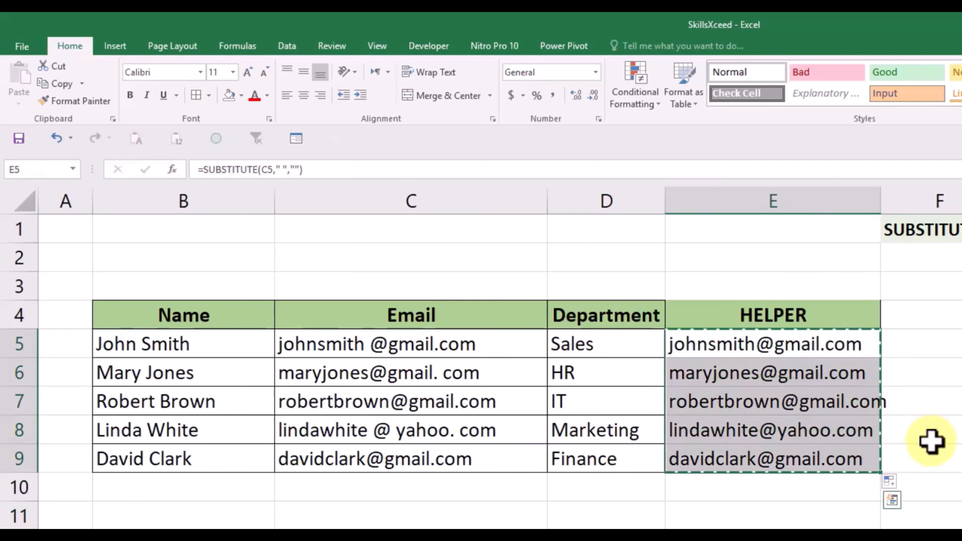
key("ctrl+c")
key("Left")
key("Left")
key("Left")
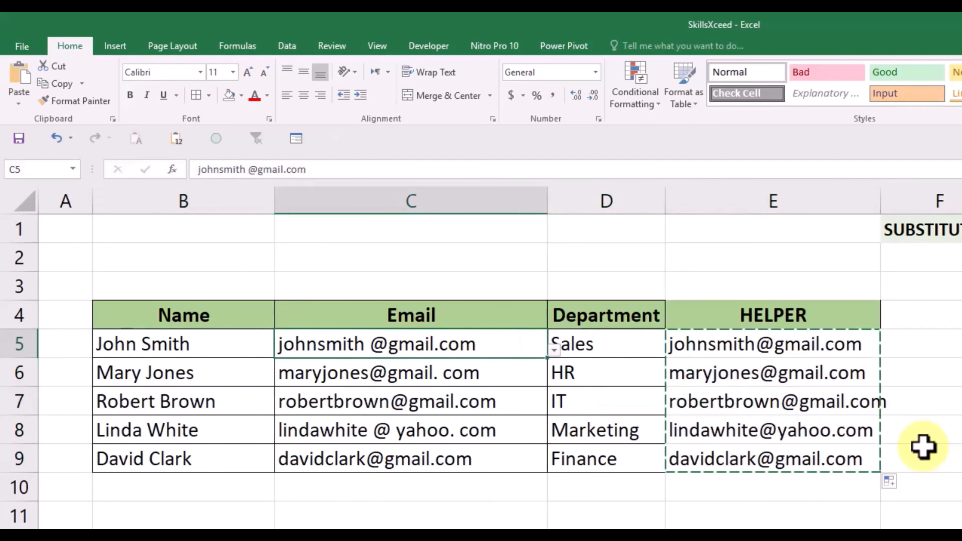
left_click(18, 100)
left_click(17, 205)
left_click(940, 540)
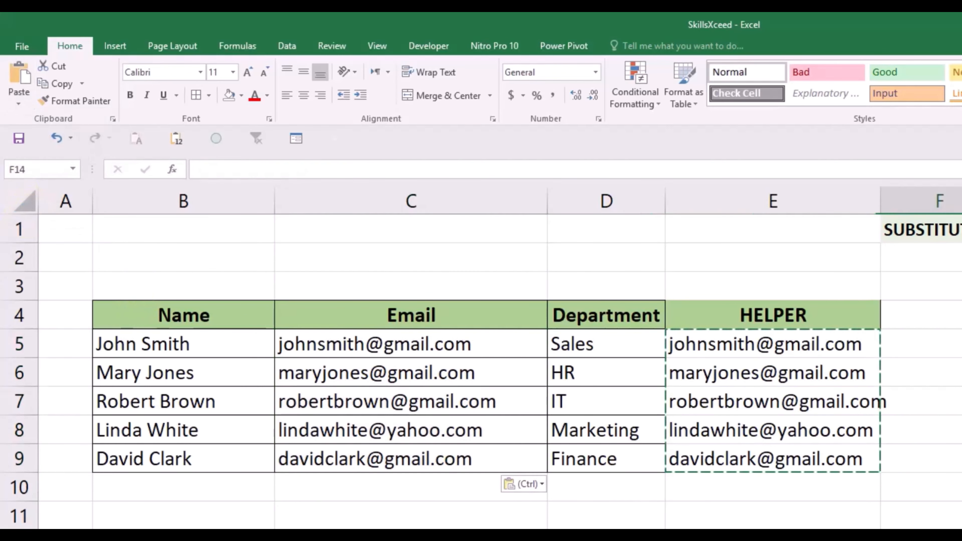
Clear the email helper column in the range E2:E11 of the DATA-2 sheet.
key("Escape")
left_click(821, 540)
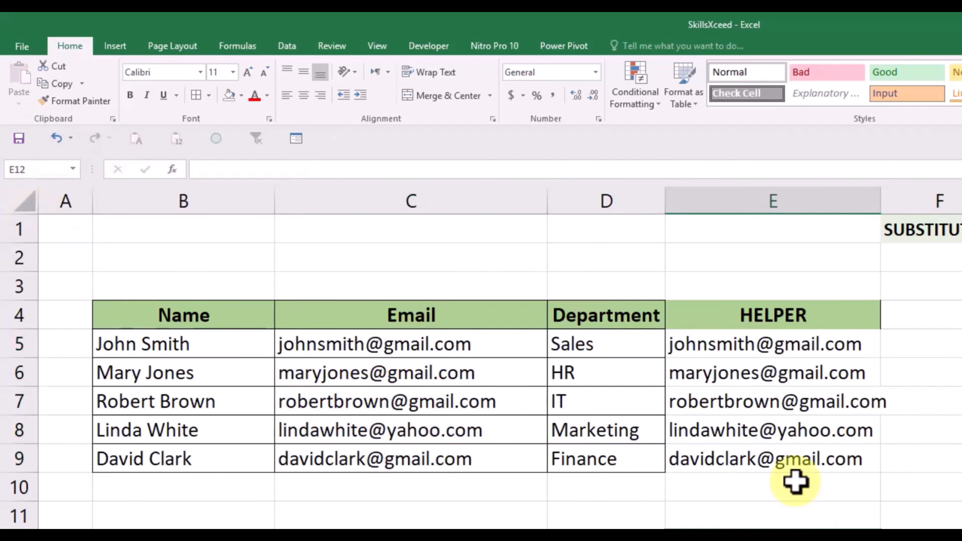
left_click_drag(775, 267, 778, 507)
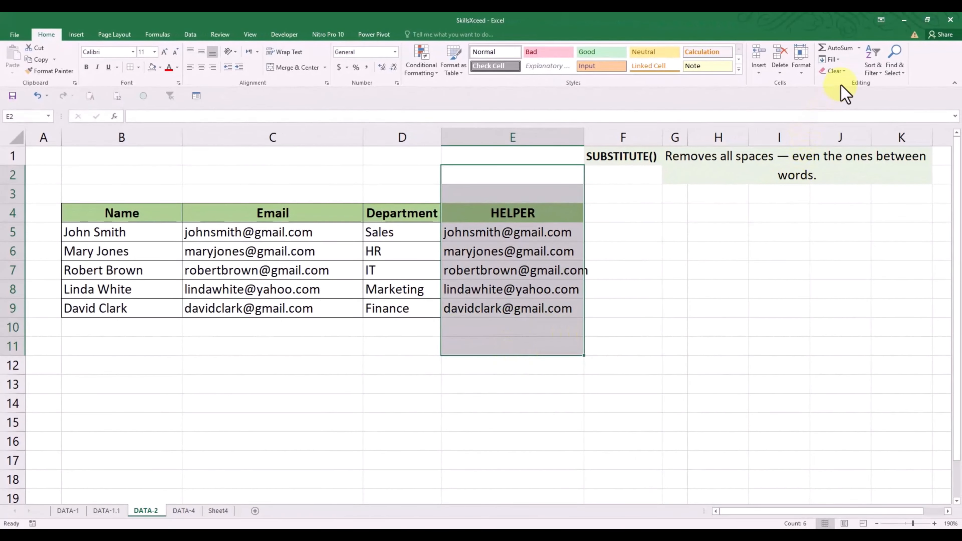
left_click(848, 74)
left_click(853, 93)
left_click(621, 364)
left_click(383, 444)
left_click(593, 386)
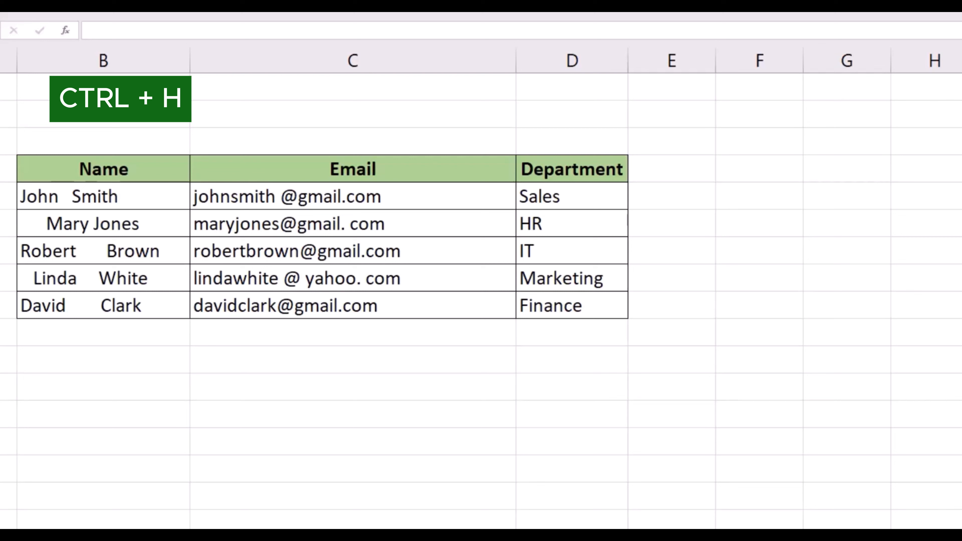
Use Find and Replace to remove the space from the first email in cell C5.
key("ctrl+h")
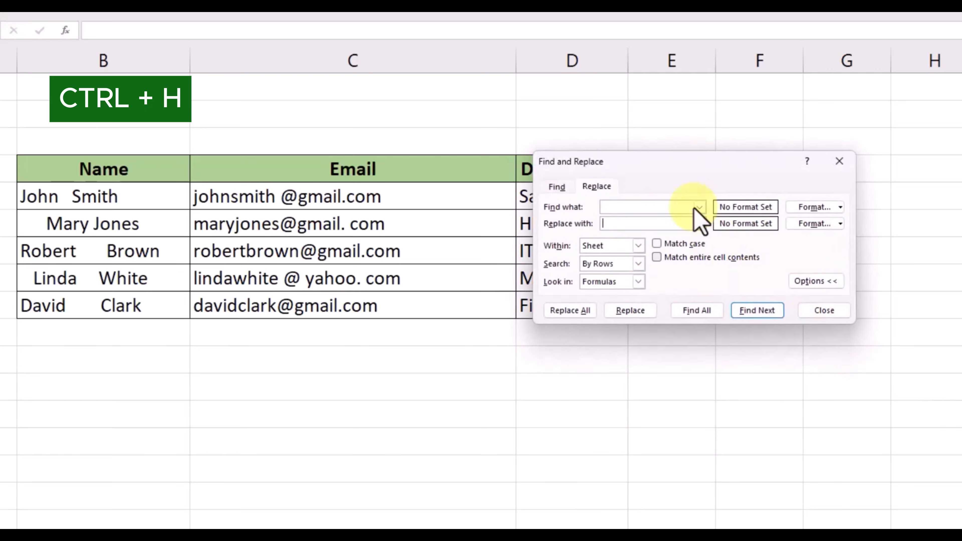
left_click_drag(688, 176, 694, 157)
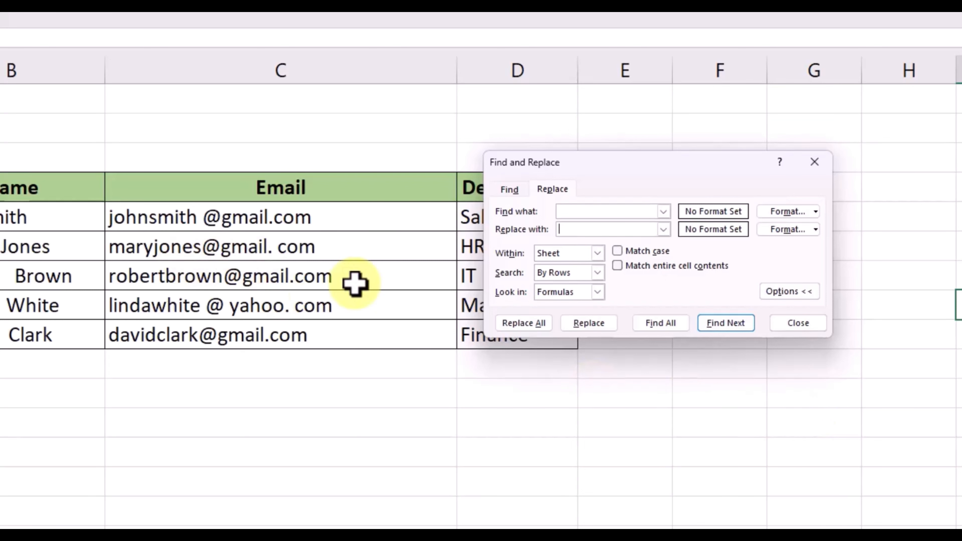
left_click(357, 214)
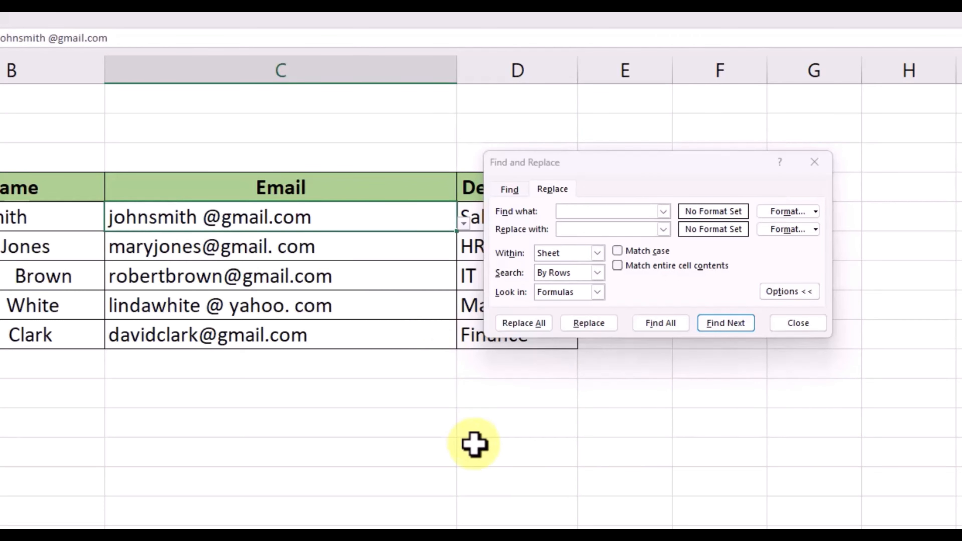
left_click(593, 213)
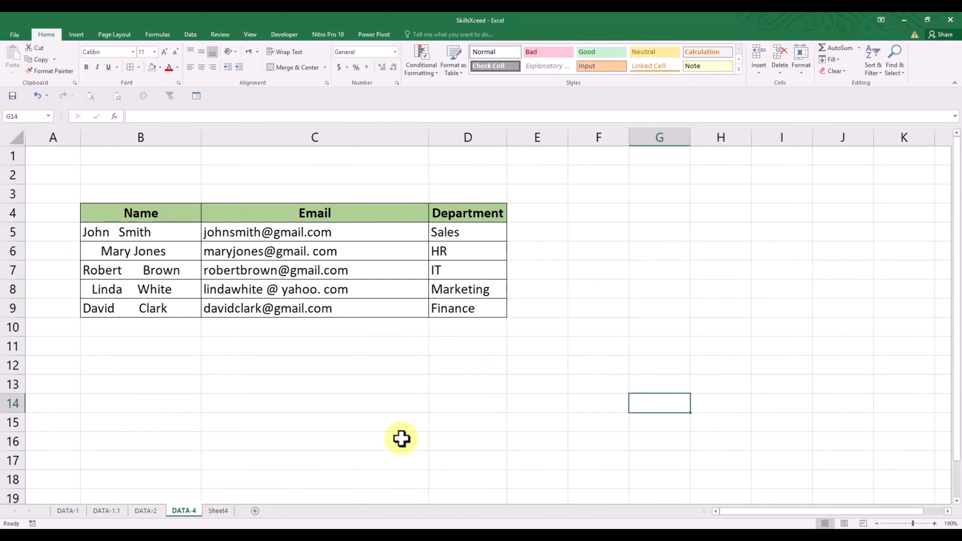
Switch to the DATA-1 sheet with the uncleaned table.
left_click(579, 445)
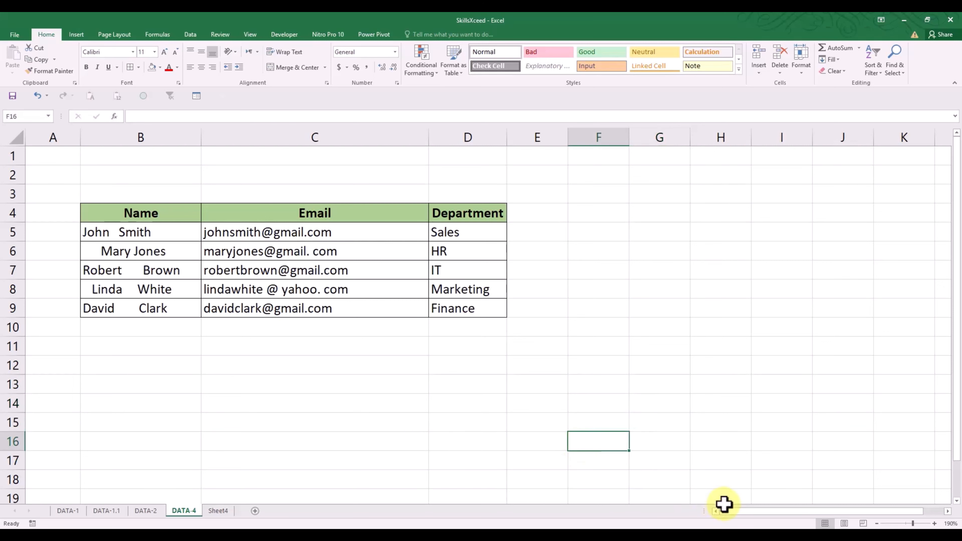
left_click(61, 511)
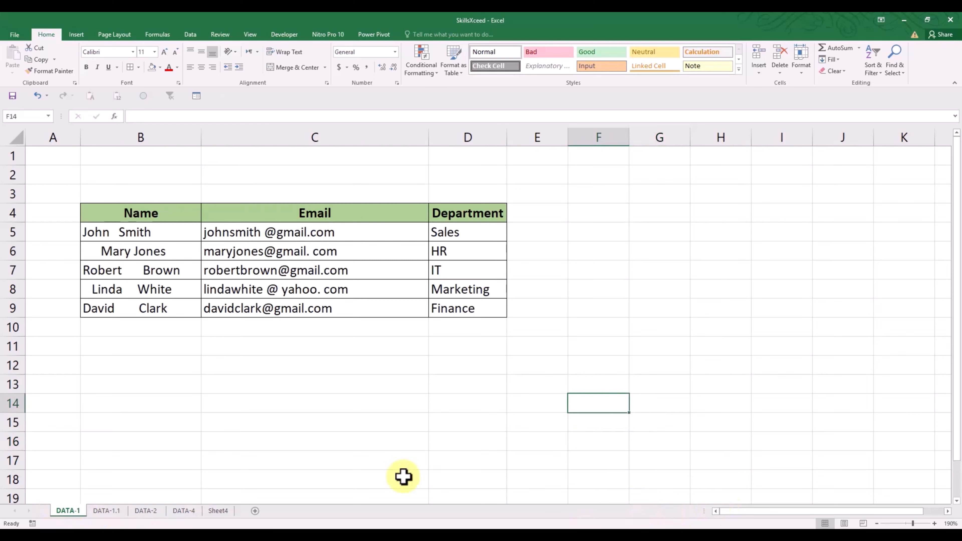
left_click(799, 447)
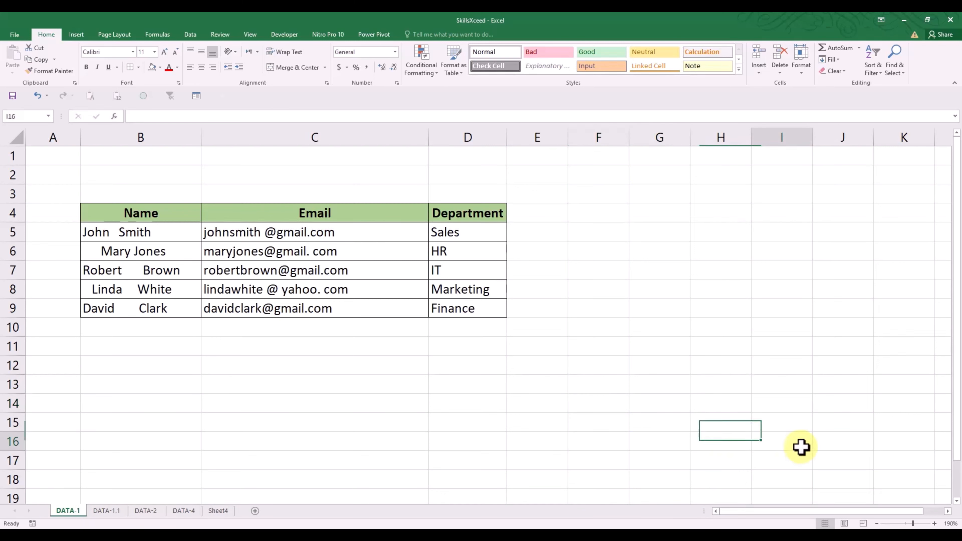
left_click(850, 455)
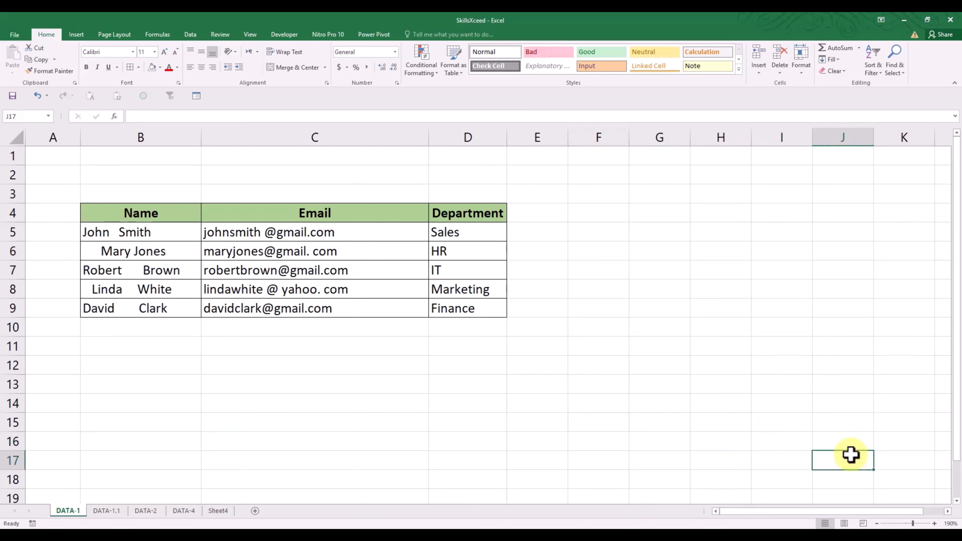